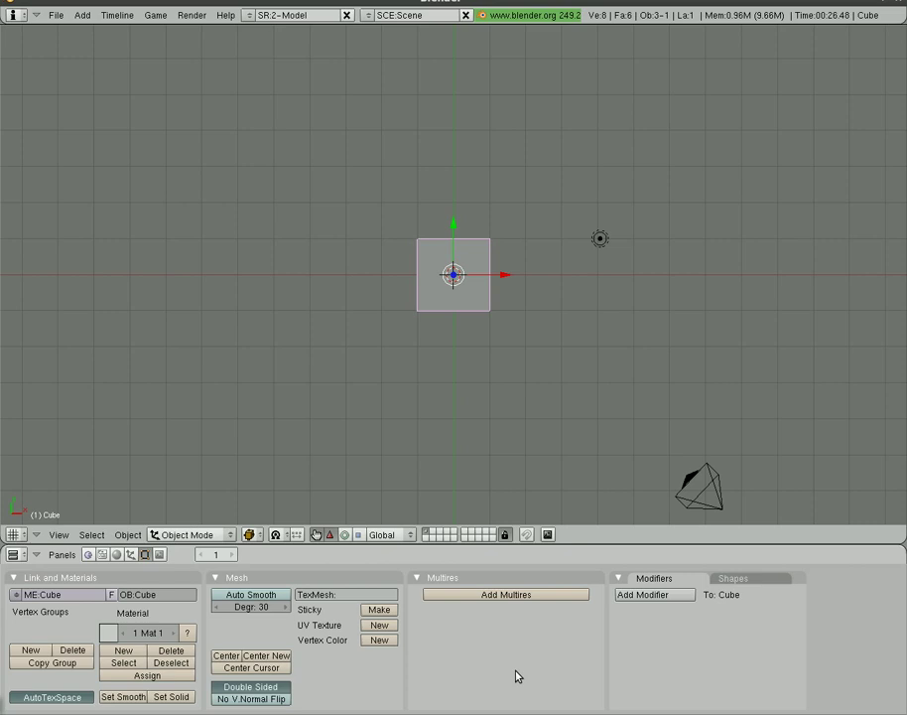
Split the 3D view side by side and show the camera view on the right.
right_click(454, 545)
click(437, 546)
click(453, 518)
key(KP_0)
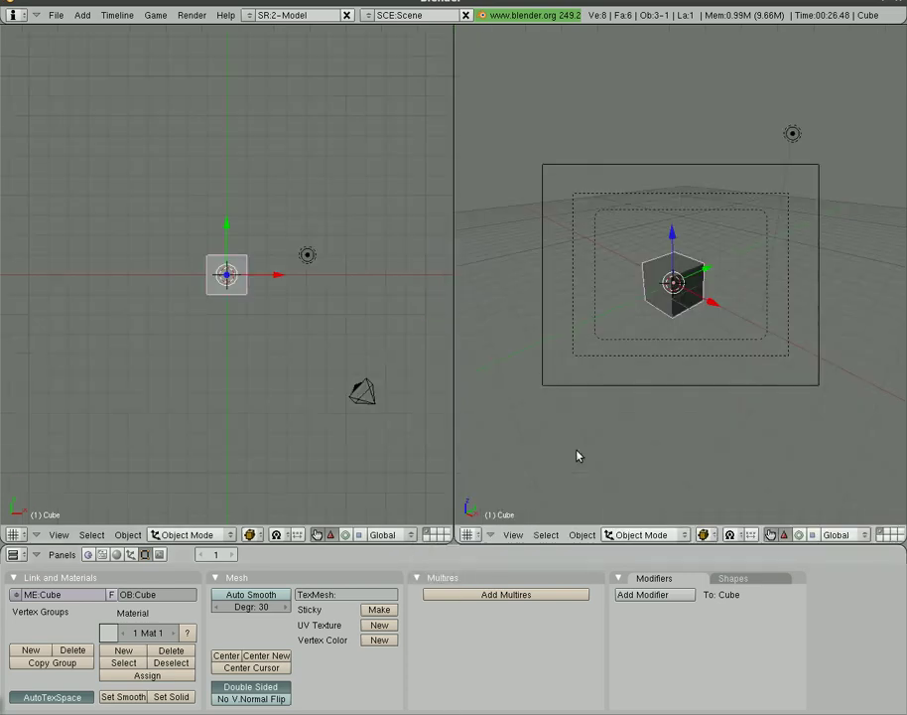
Add a plane mesh and scale it up into a large floor.
key(space)
mouse_move(338, 350)
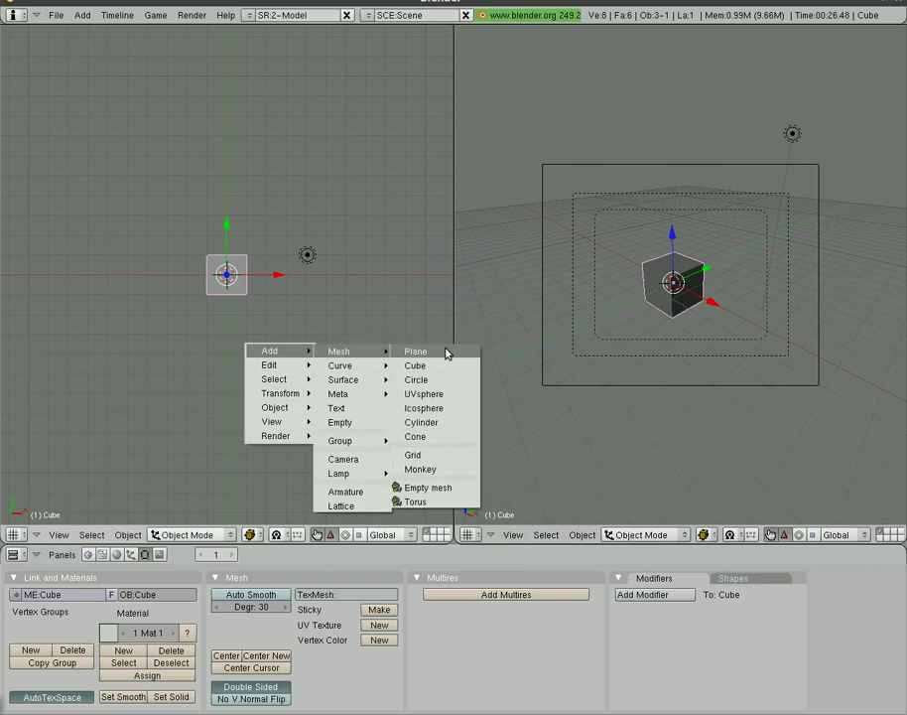
click(447, 352)
key(d)
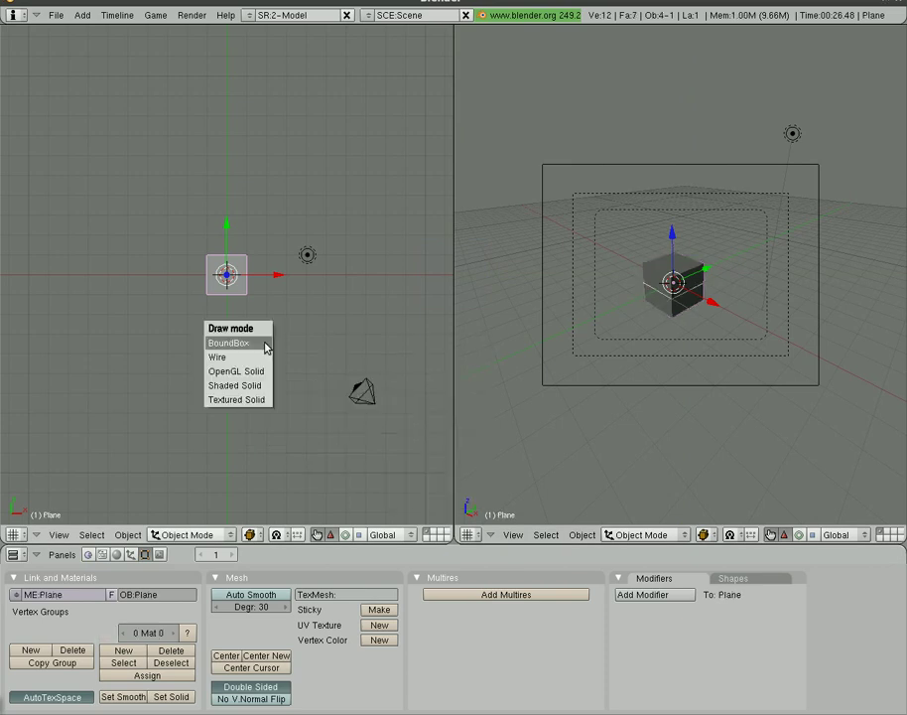
key(Escape)
key(s)
click(684, 622)
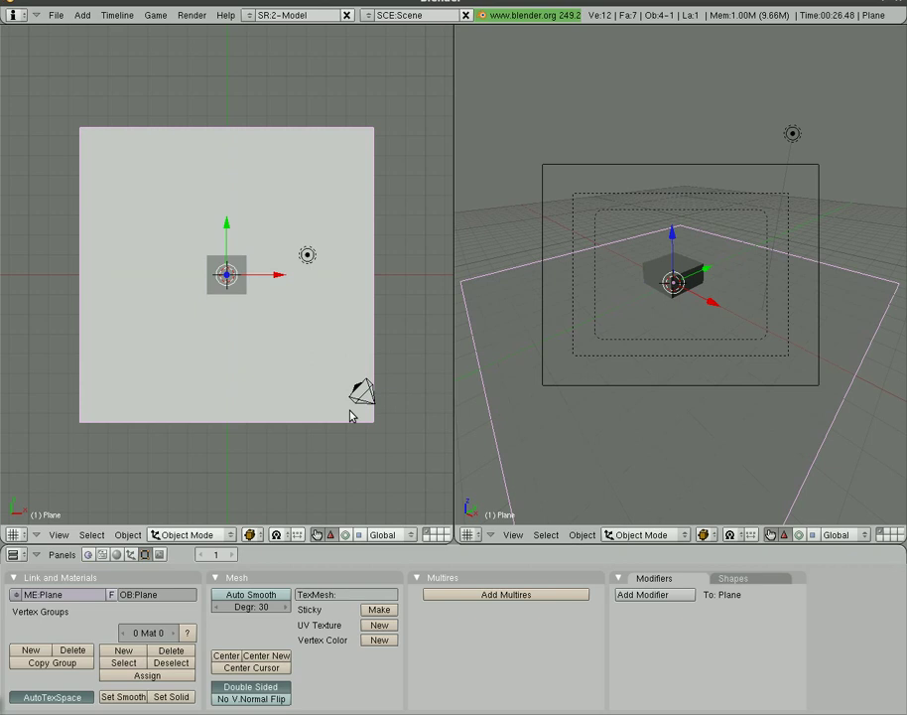
Lower the plane 0.8225 along Z so it sits beneath the cube.
key(KP_1)
key(g)
key(z)
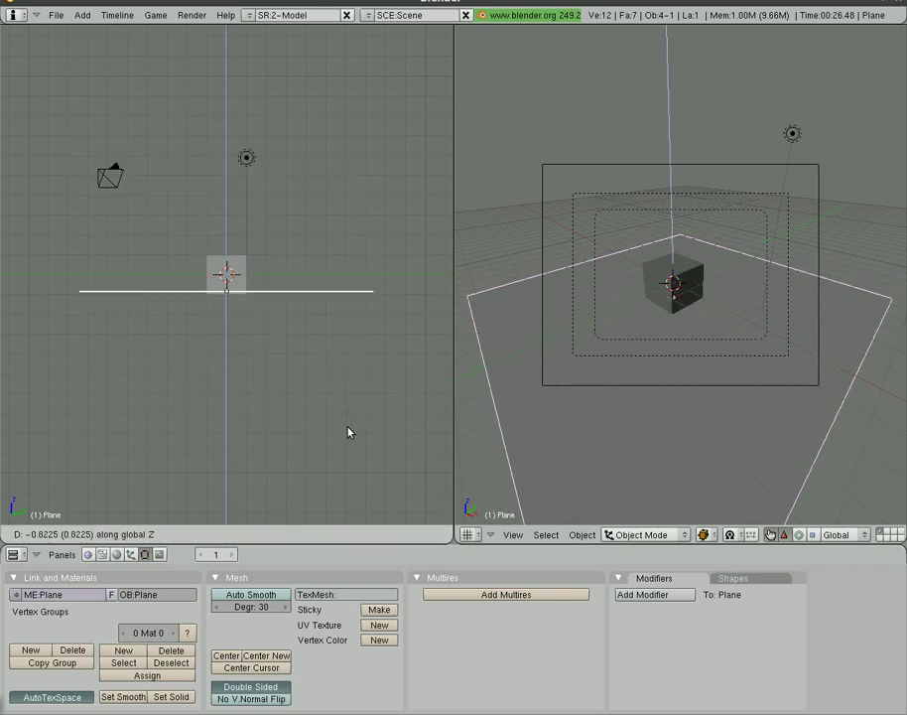
click(345, 425)
key(KP_7)
key(space)
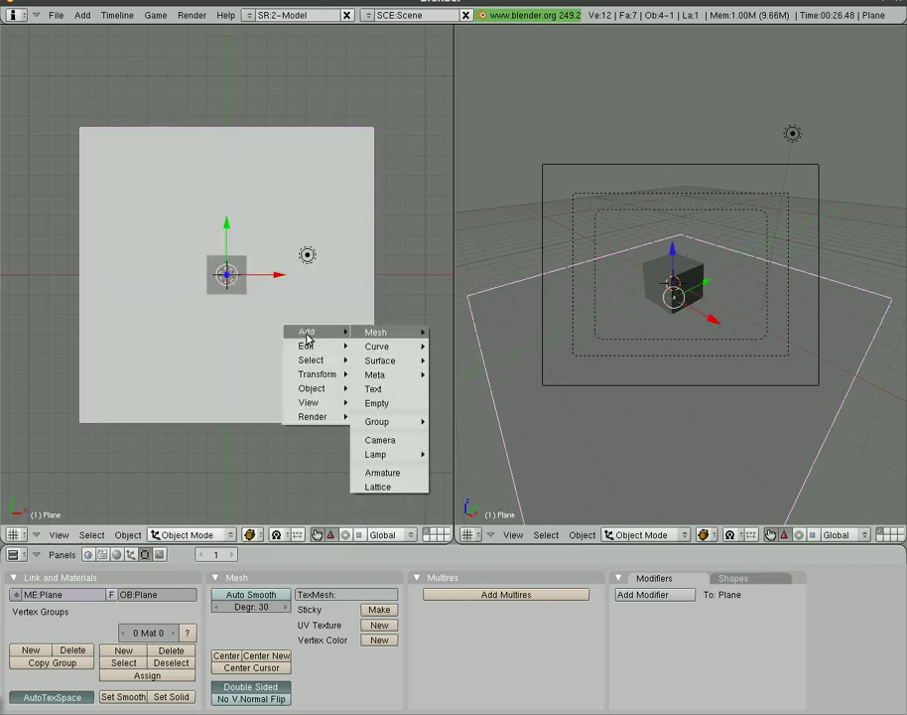
Add a UV sphere with the default segments, rings and radius, placed up-right of the cube.
mouse_move(375, 332)
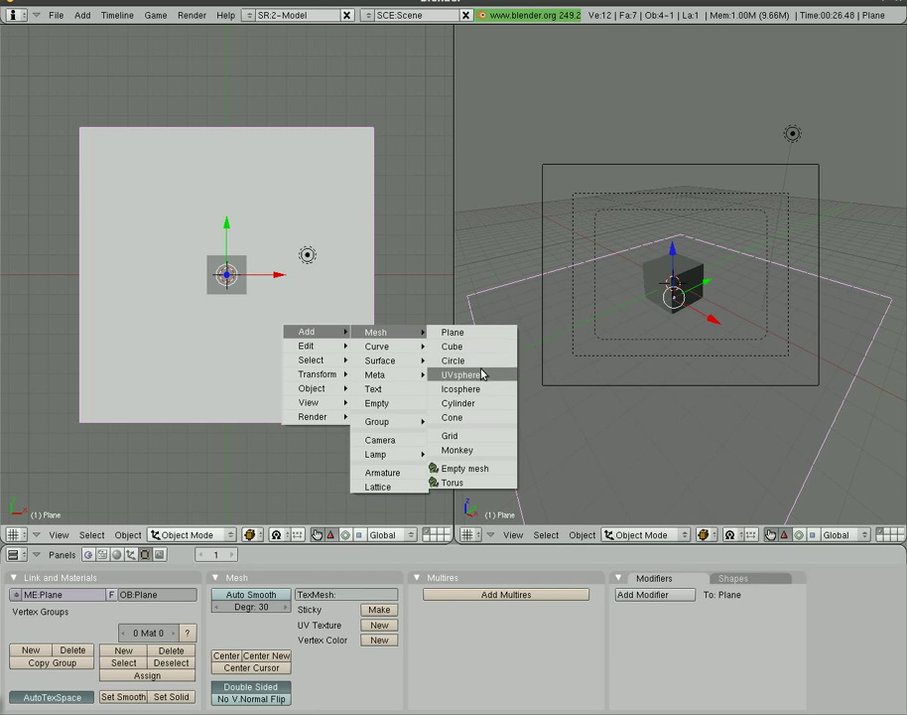
click(467, 374)
click(543, 377)
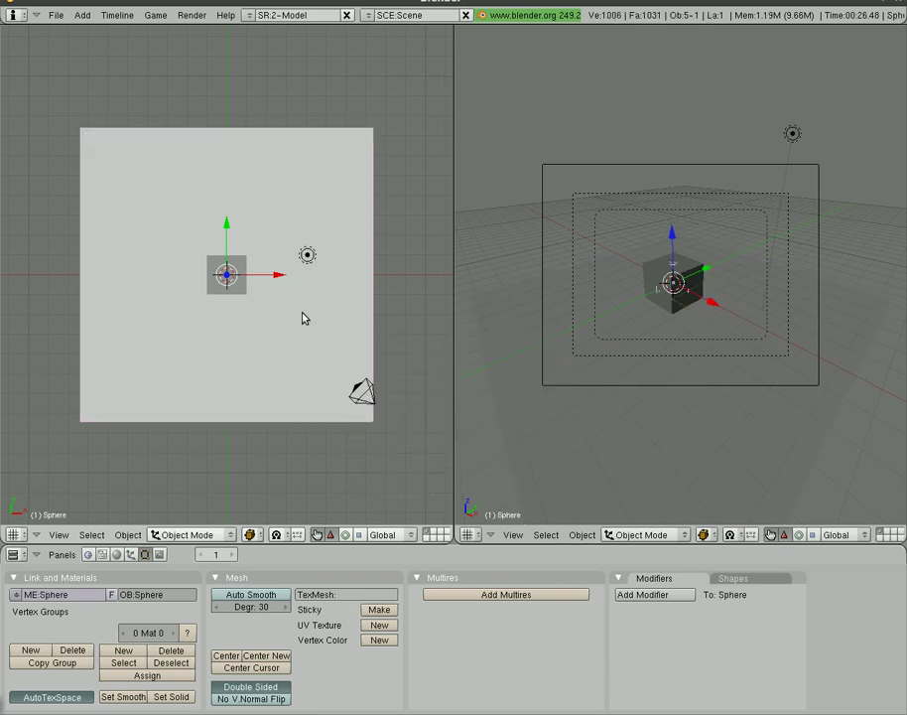
key(g)
click(342, 330)
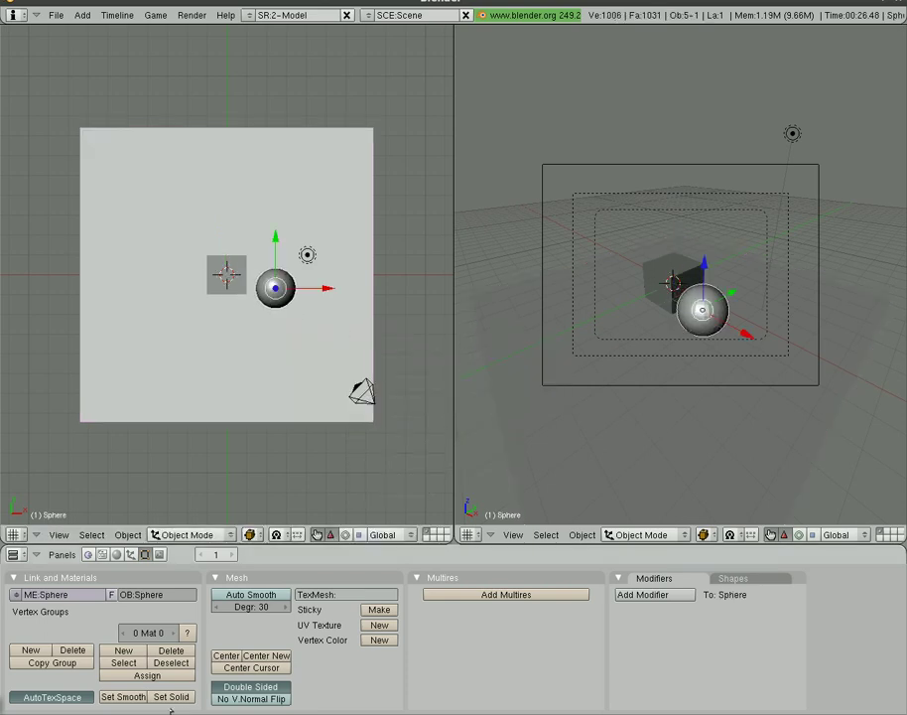
Give the sphere smooth shading and move it further right on the plane.
click(135, 697)
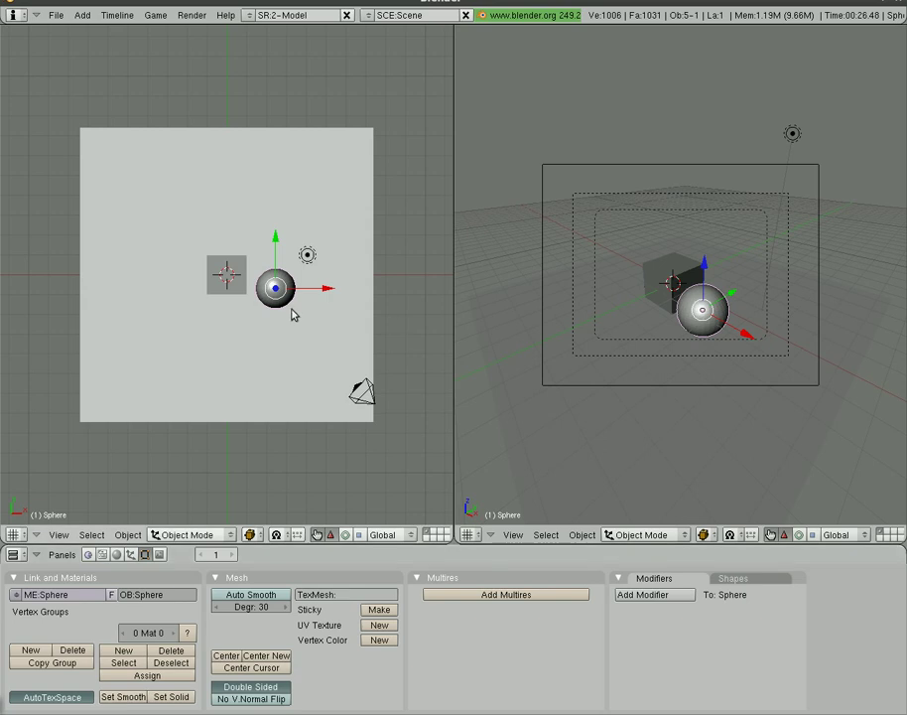
key(g)
click(346, 308)
right_click(255, 298)
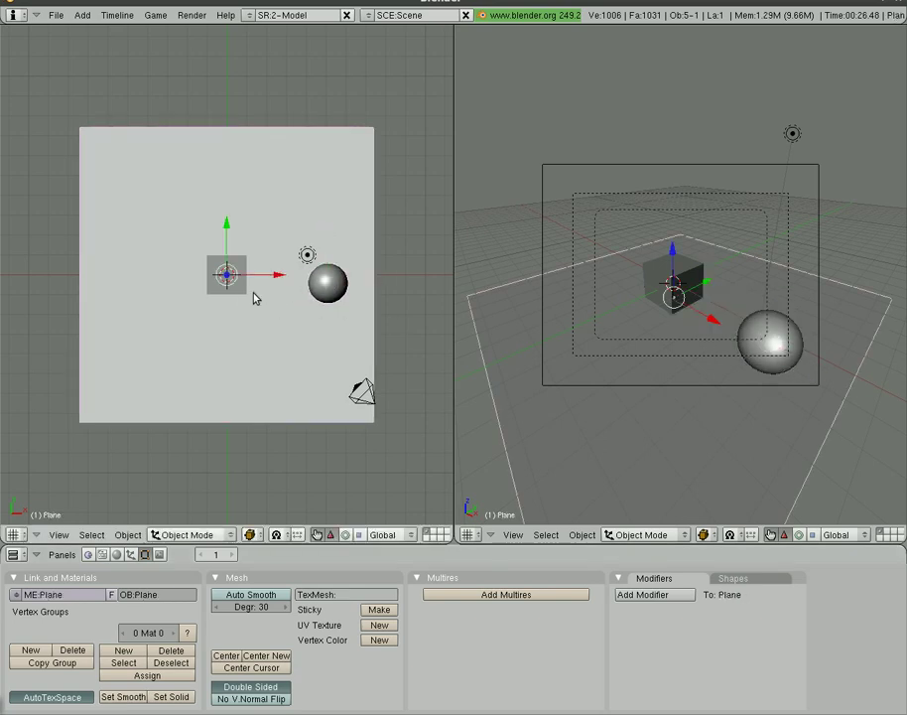
Duplicate the cube up-left of the original and scale the copy larger.
right_click(244, 300)
key(shift+d)
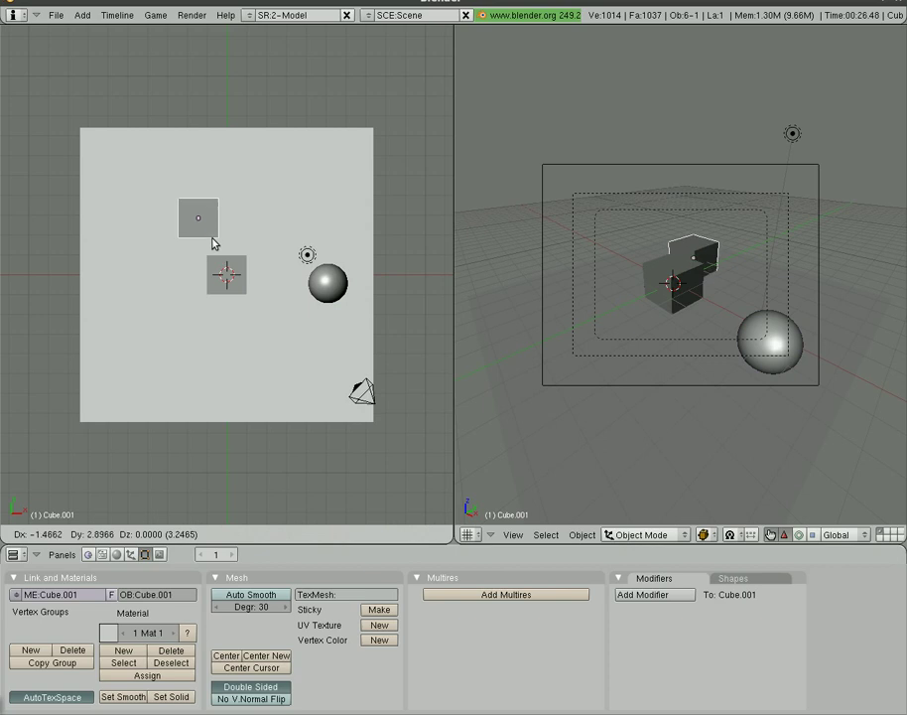
click(205, 229)
key(s)
click(242, 258)
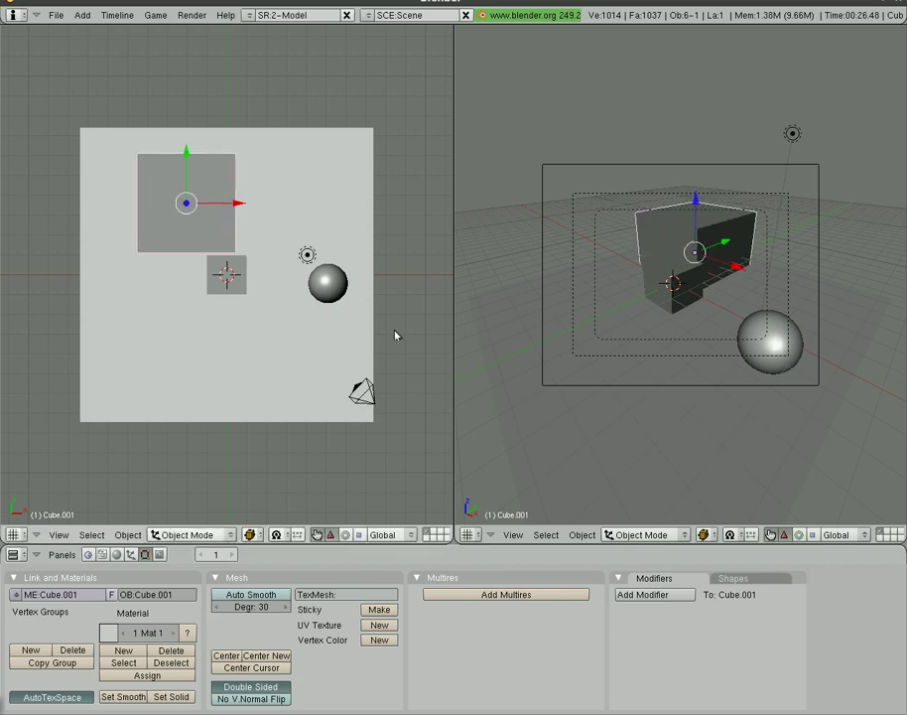
Duplicate the small sphere, enlarge the copy to about 2.8, and lower it onto the plane.
right_click(748, 339)
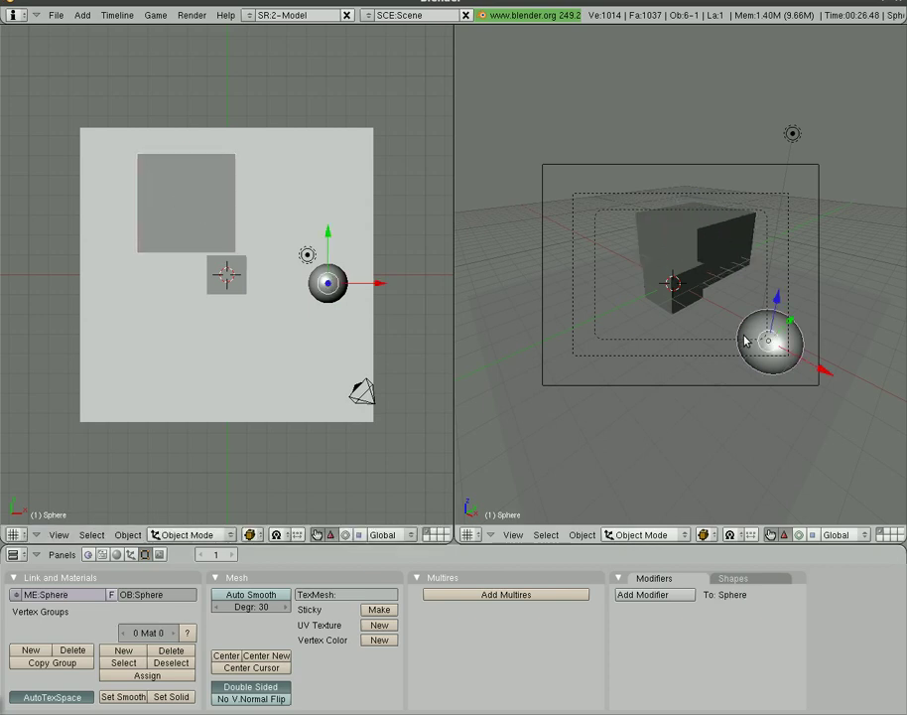
key(shift+d)
click(547, 306)
key(s)
click(571, 348)
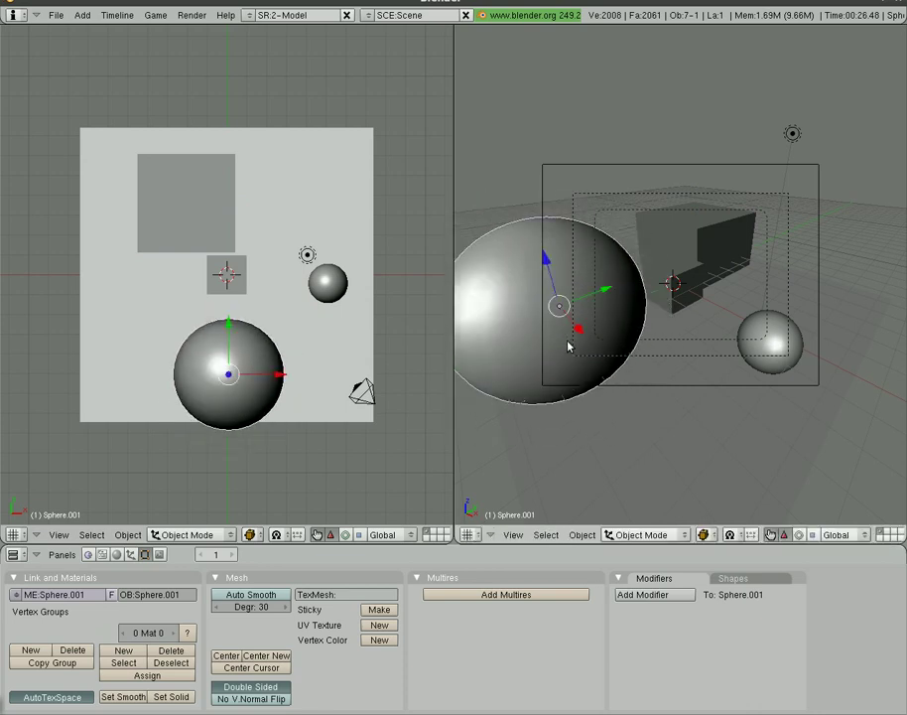
key(KP_1)
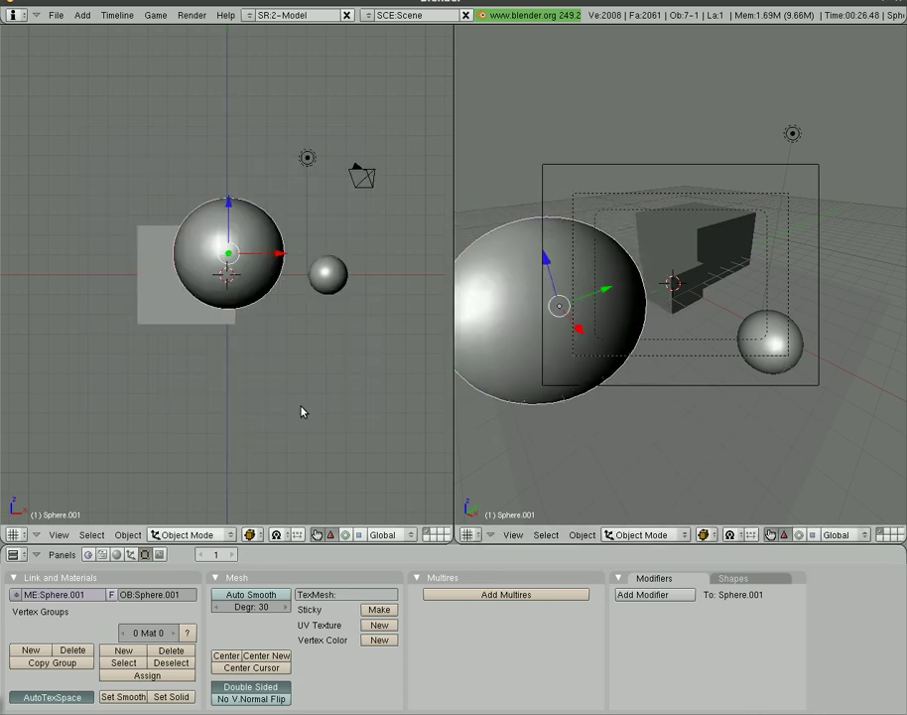
key(g)
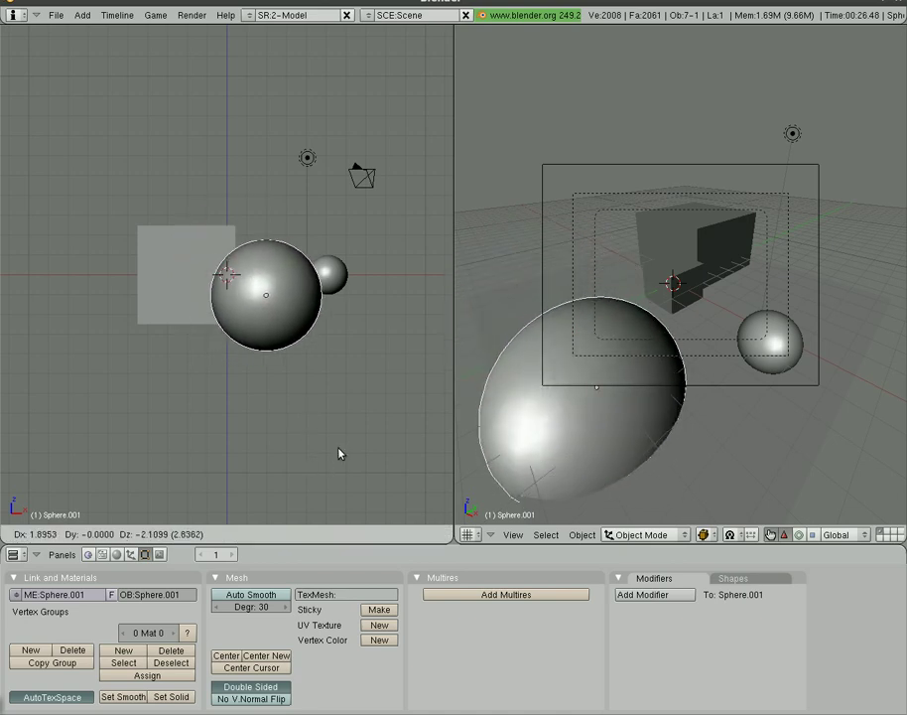
click(341, 454)
key(z)
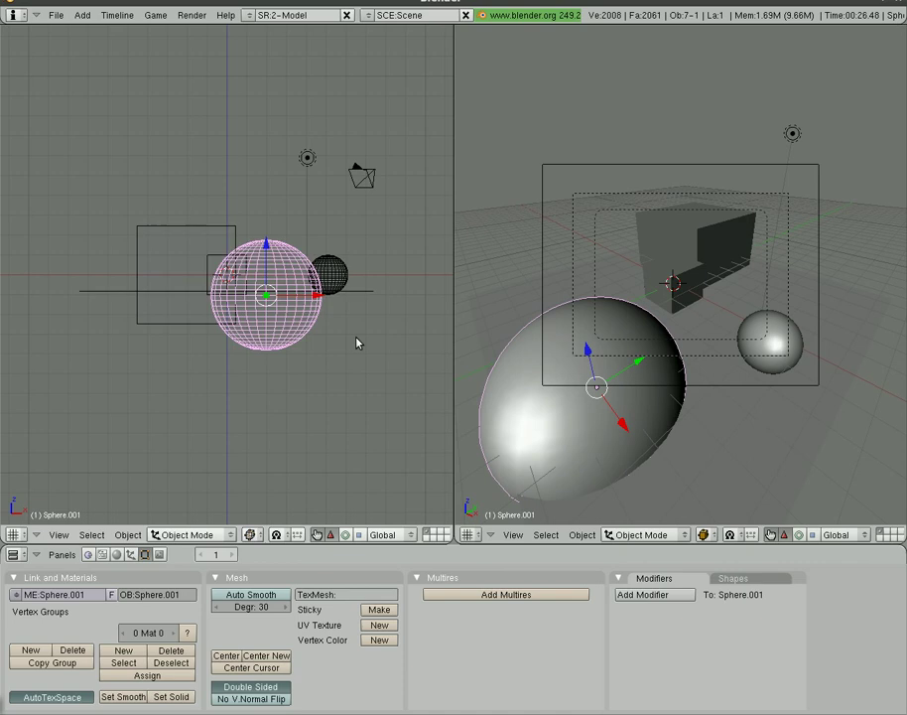
key(F12)
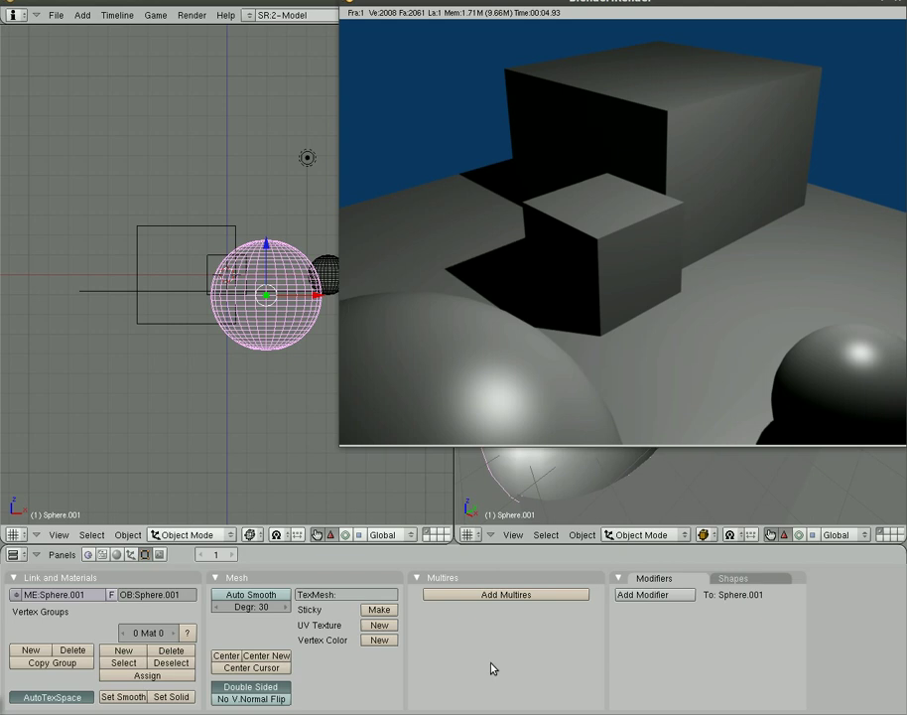
Close the first render result and display the material and shading settings.
key(F11)
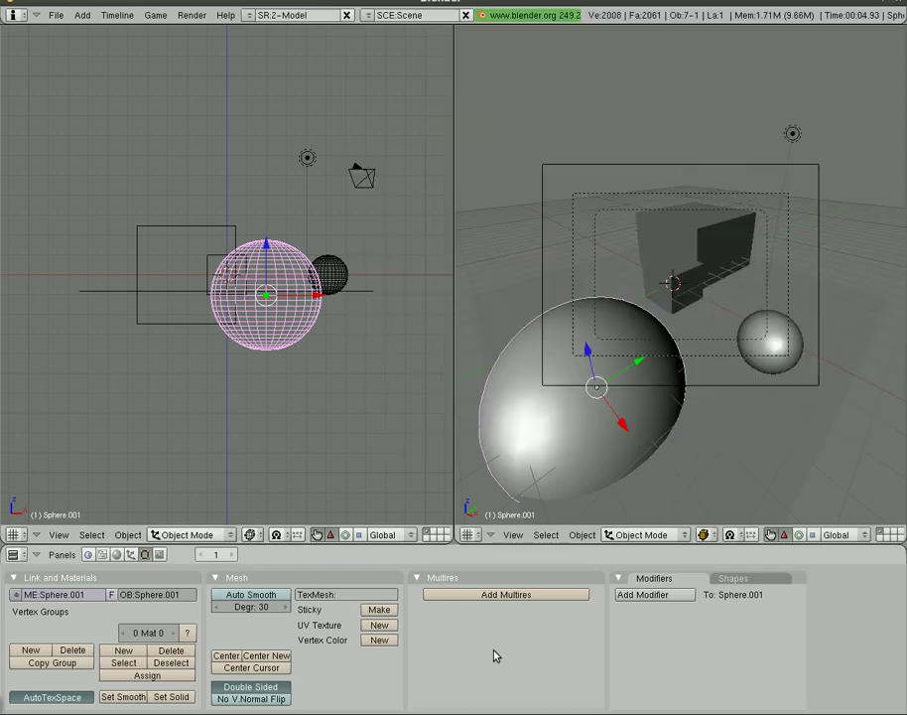
click(117, 556)
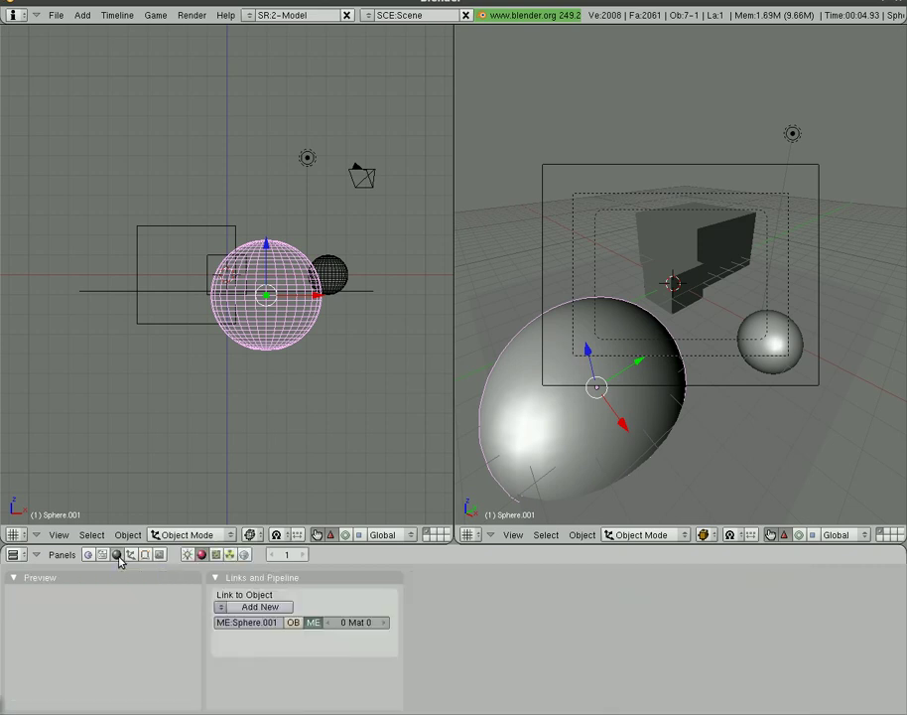
Enable world ambient occlusion at 5 samples and render the frame.
click(246, 555)
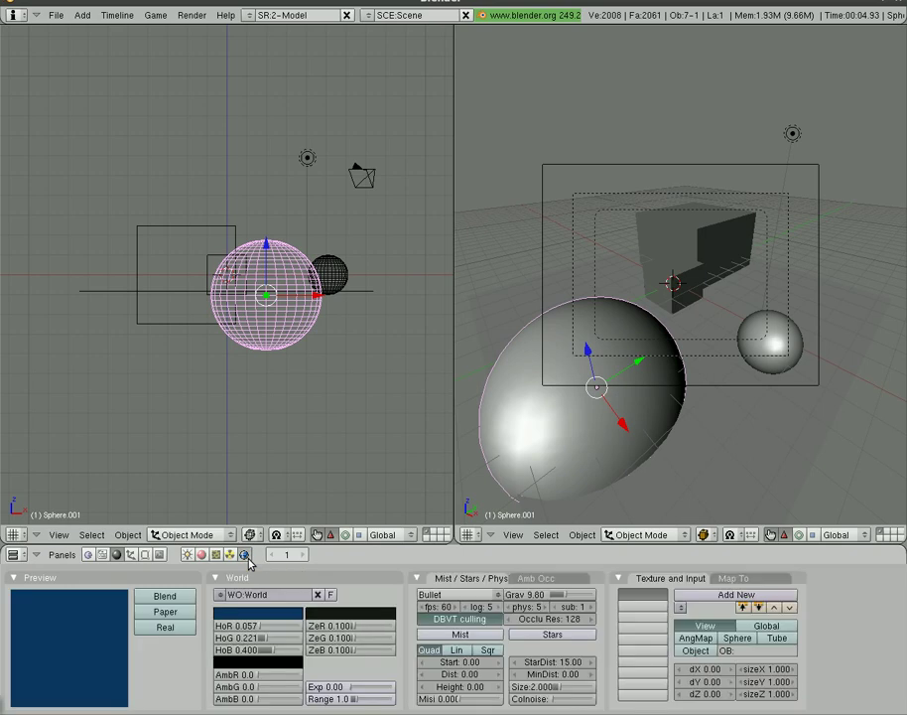
click(561, 584)
click(459, 595)
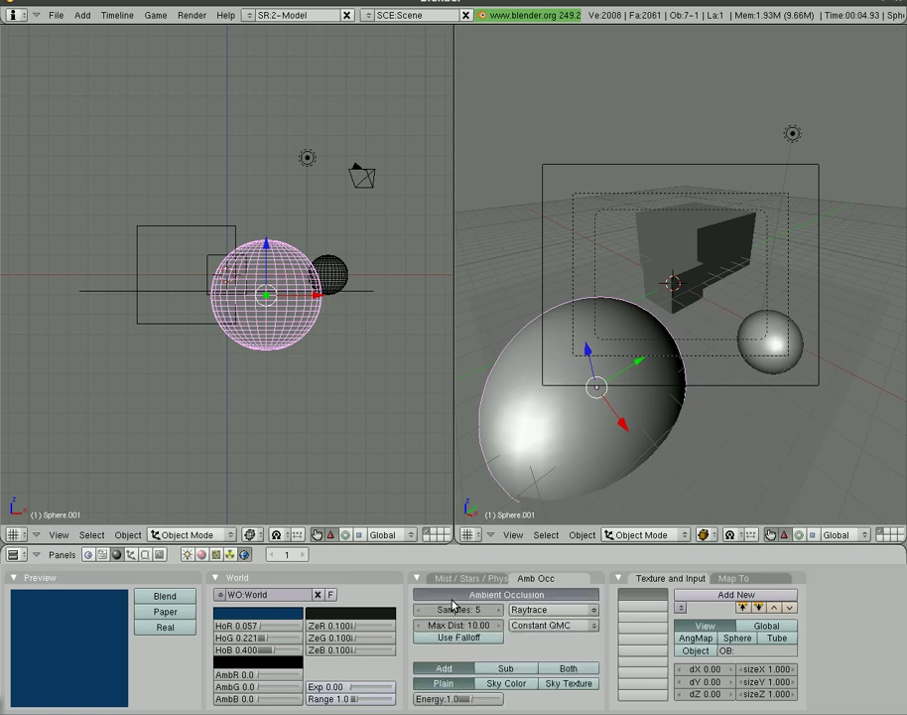
key(F12)
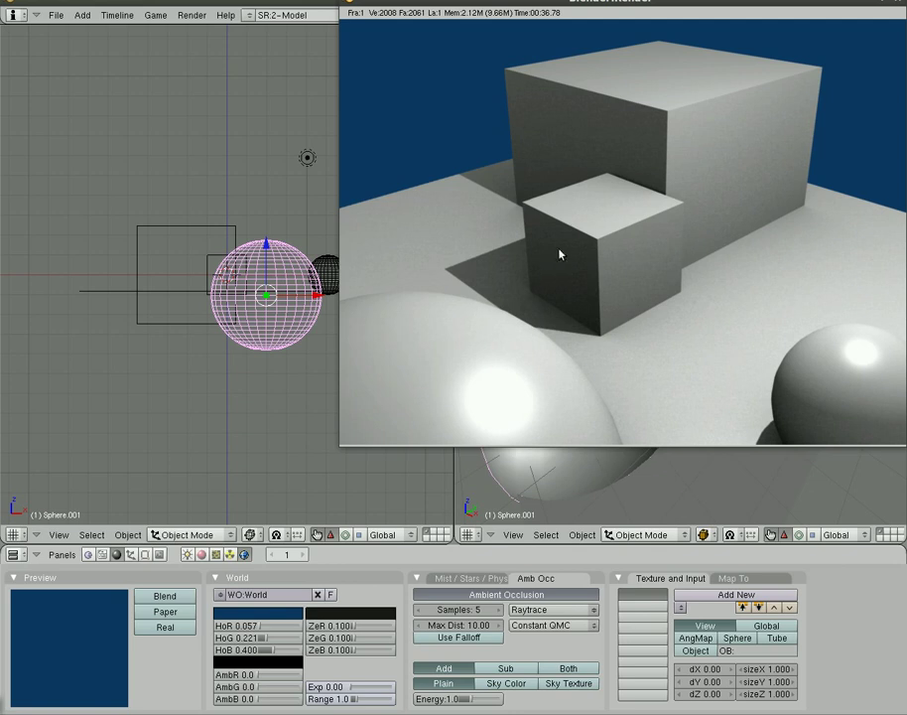
Drag the ambient-occlusion render fully into view, inspect it, and close it.
drag(385, 3, 219, 105)
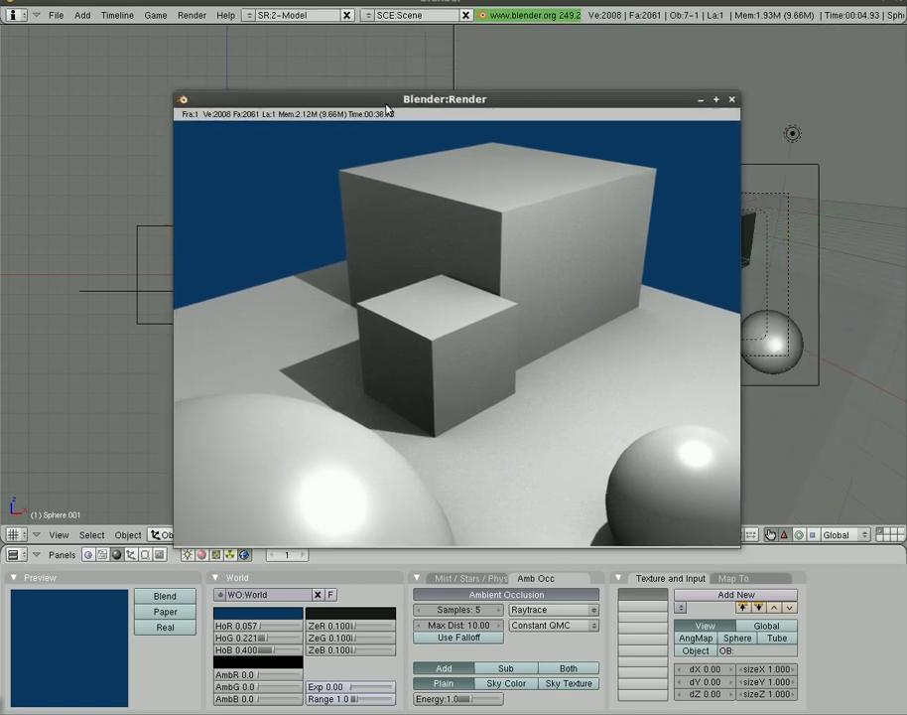
click(732, 101)
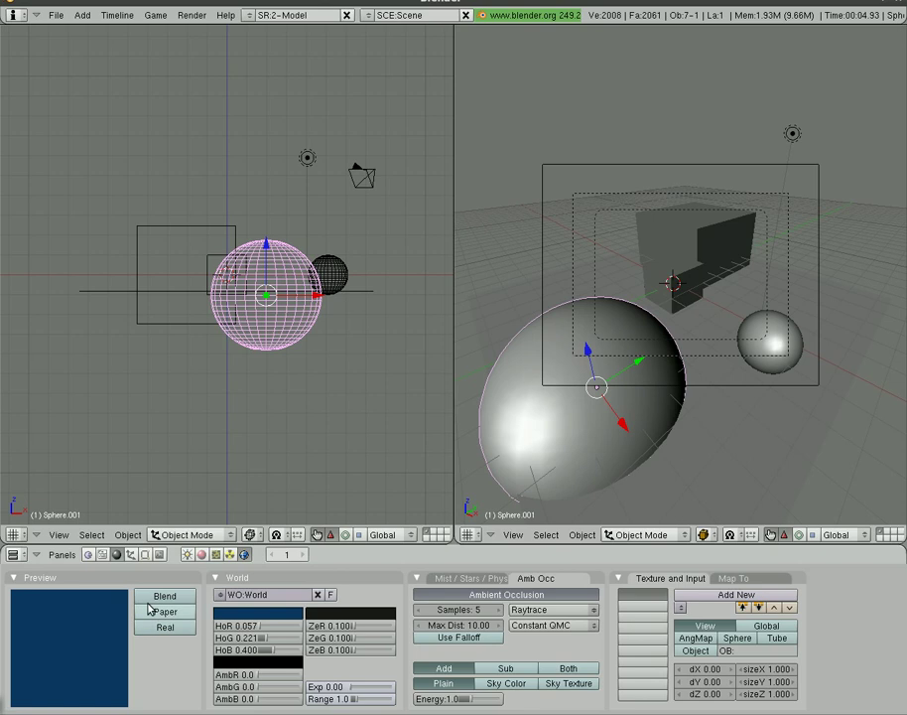
Set NTSC 720×480 output to /tmp/test1, end frame 1, and render the animation to disk.
click(158, 554)
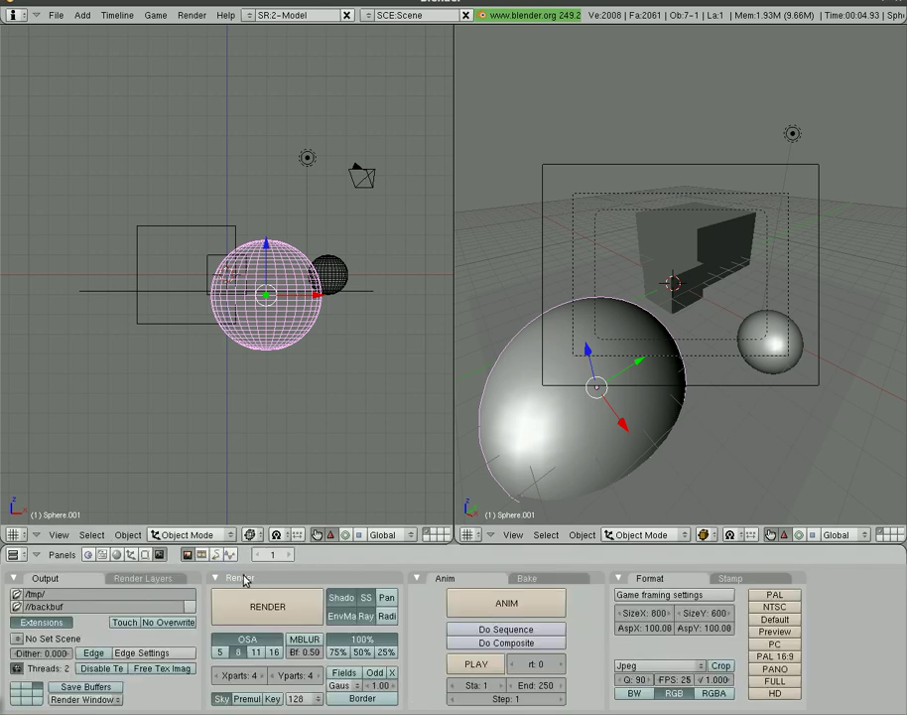
click(775, 606)
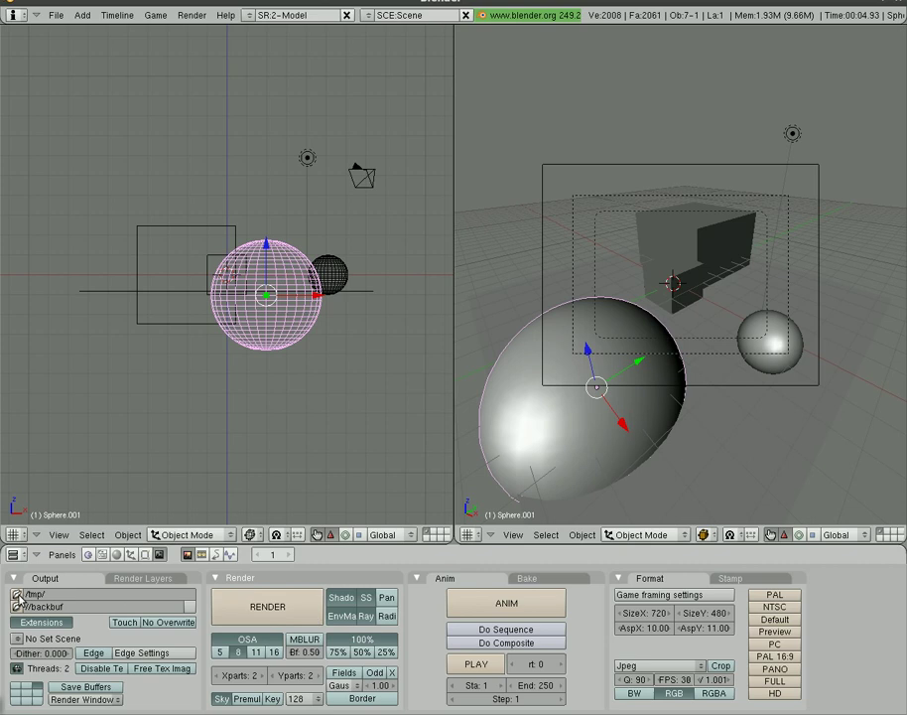
click(81, 596)
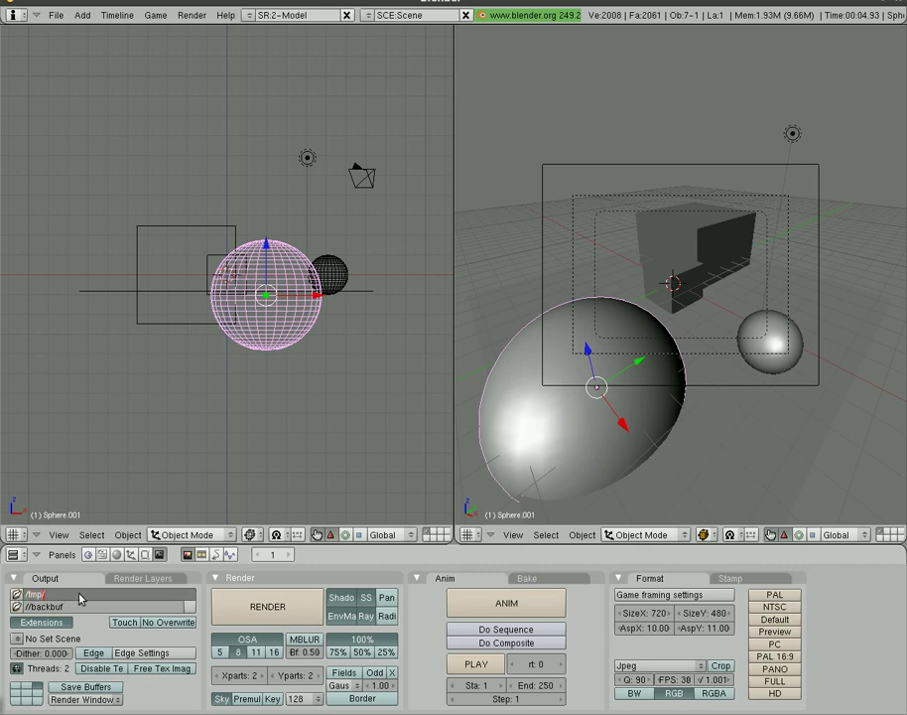
text(test1)
key(Return)
click(548, 689)
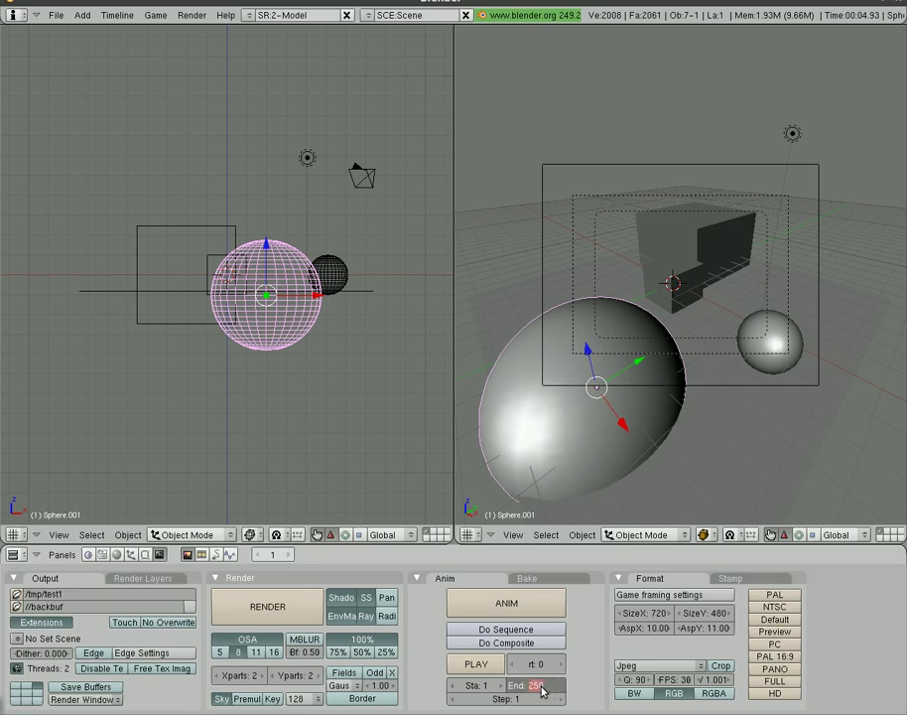
text(1)
key(Return)
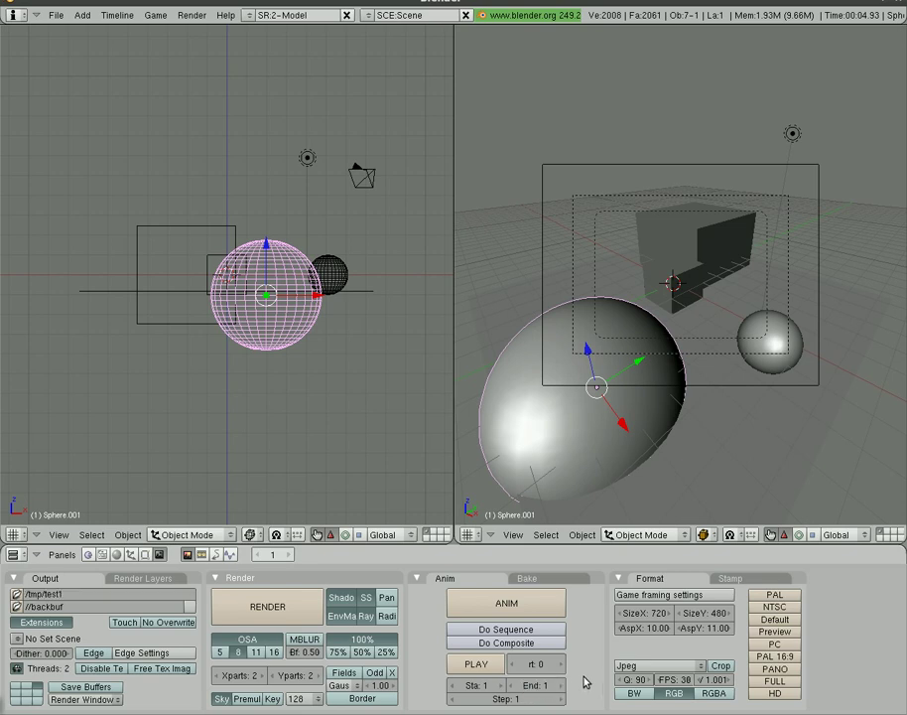
click(492, 612)
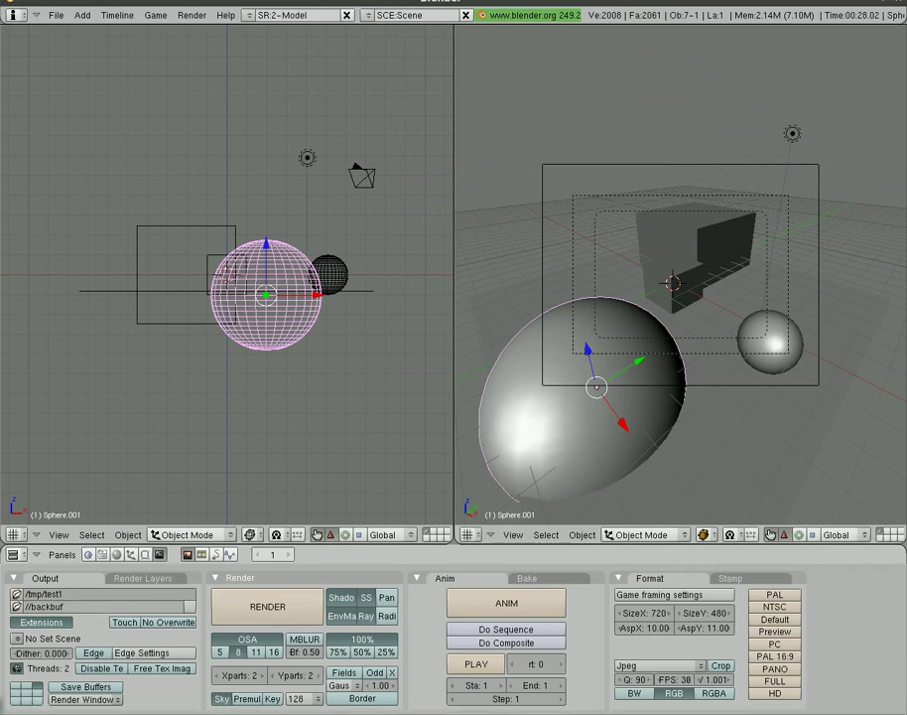
Once the /tmp/test1 JPG has been written, begin editing the output path field.
click(76, 598)
Change the output path from /tmp/test1 to /tmp/test2.
click(76, 598)
key(BackSpace)
text(2)
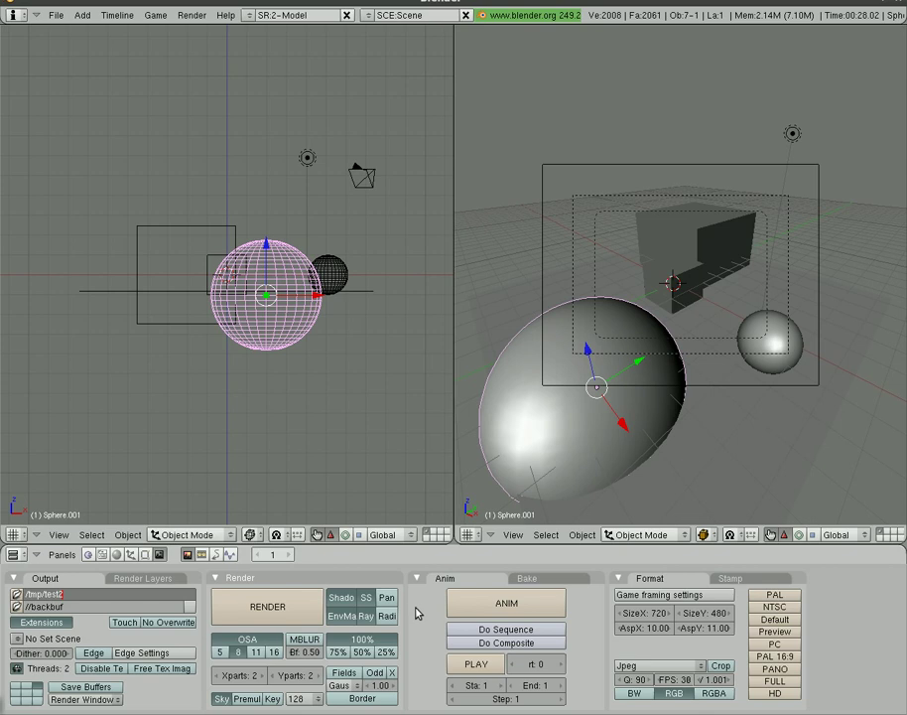
key(Return)
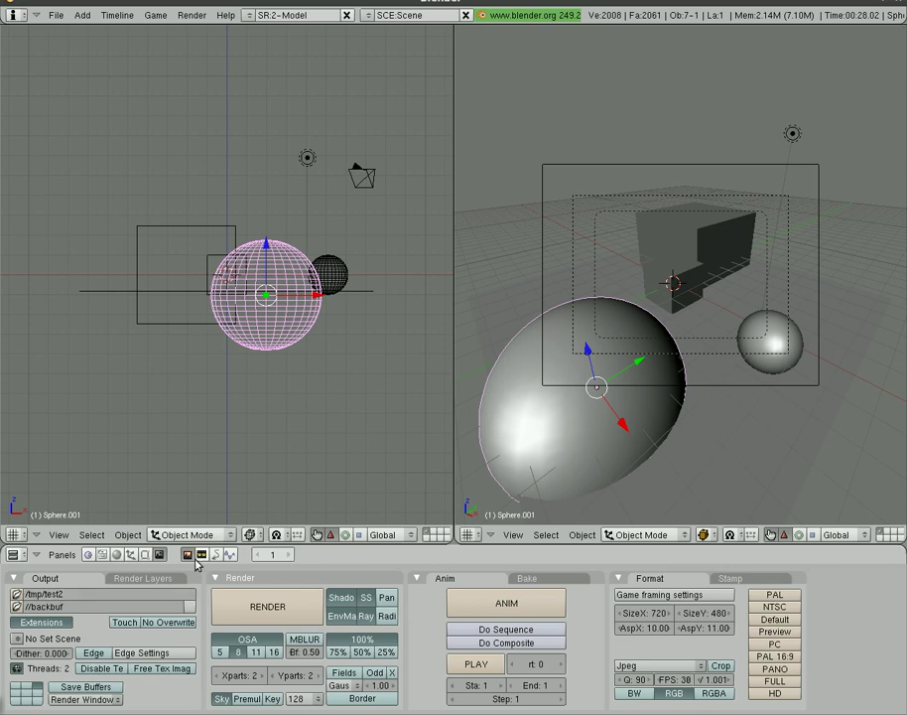
Turn off ambient occlusion in the World settings and render the frame to disk.
click(116, 554)
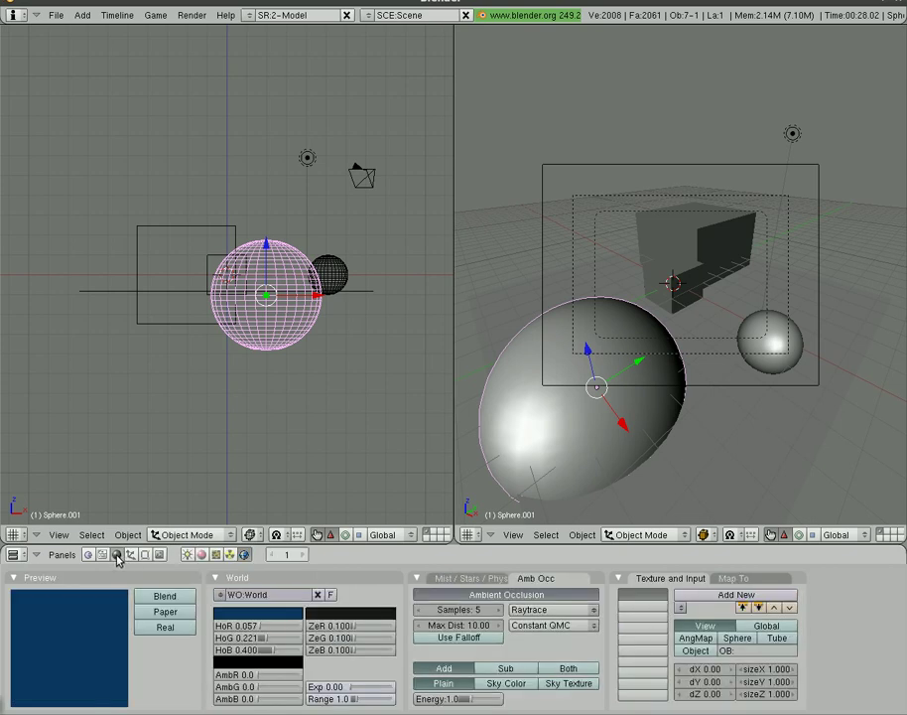
click(521, 595)
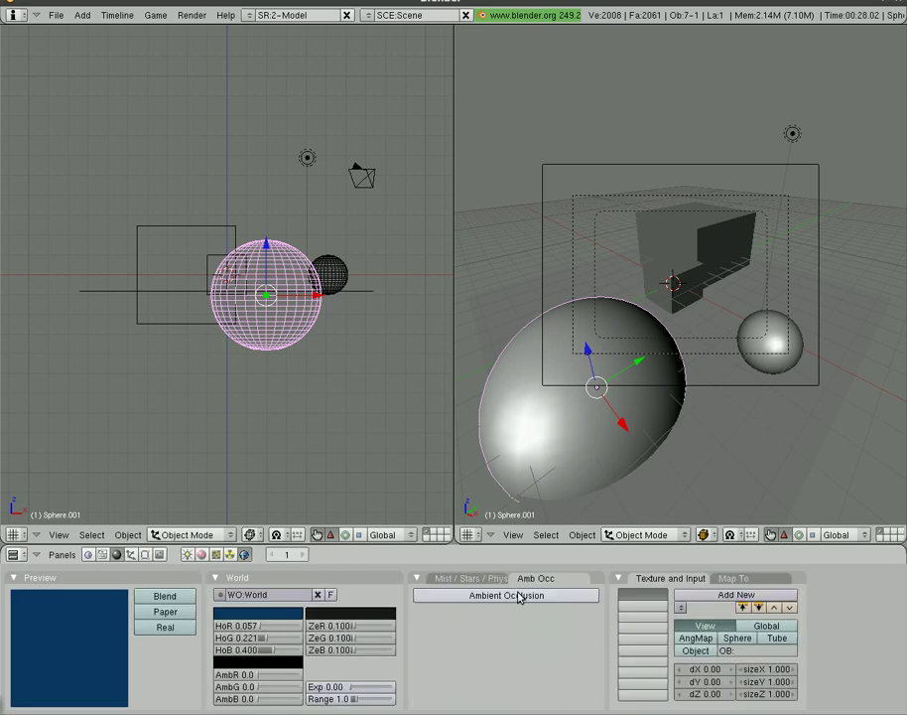
click(160, 555)
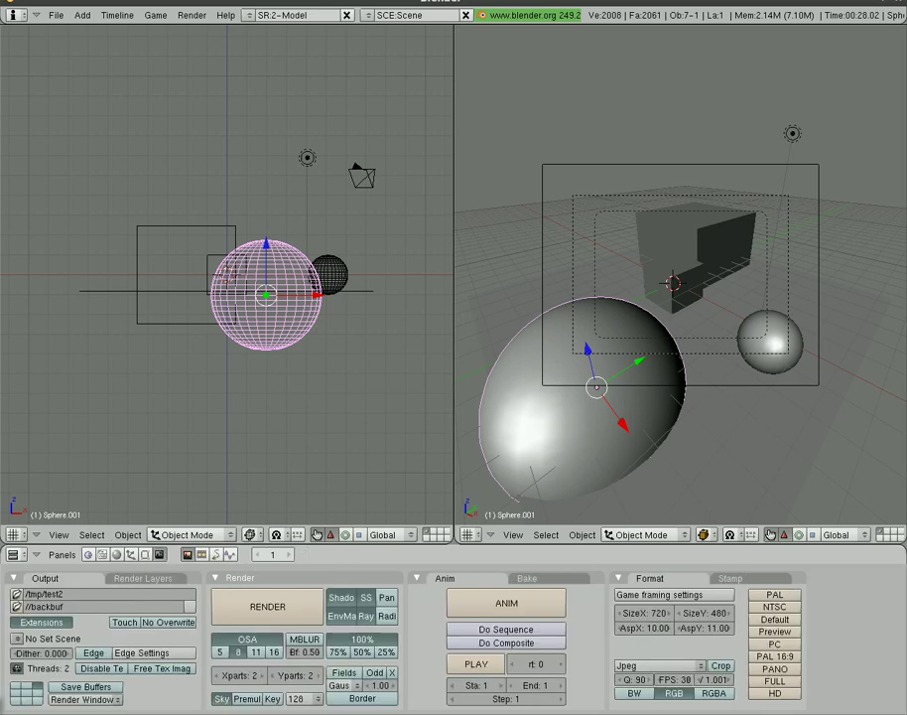
click(529, 602)
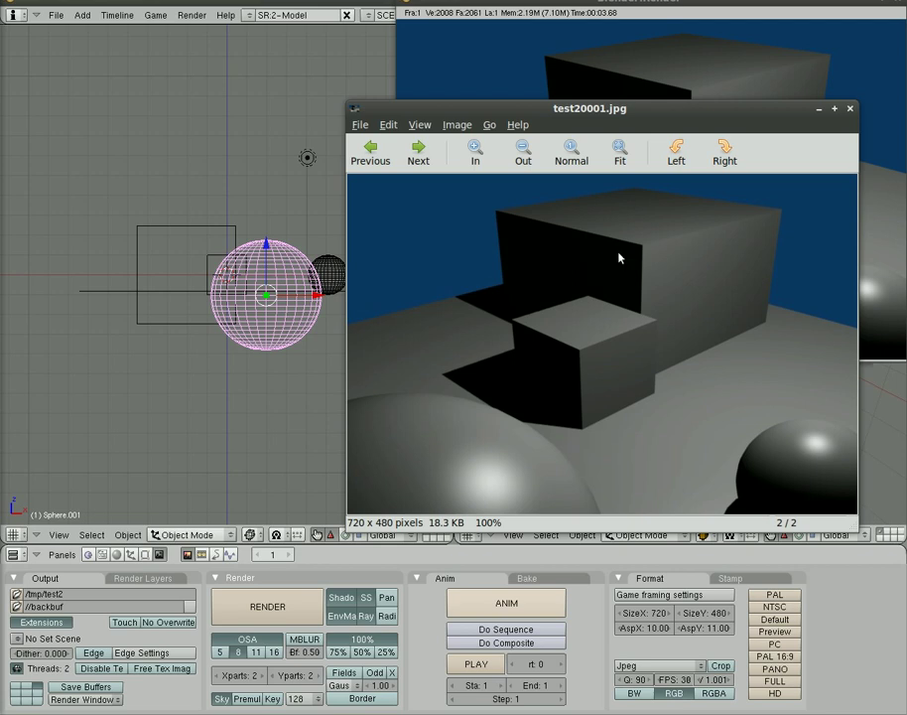
Show test10001.jpg and move the viewer window to the top-left for comparison.
key(Left)
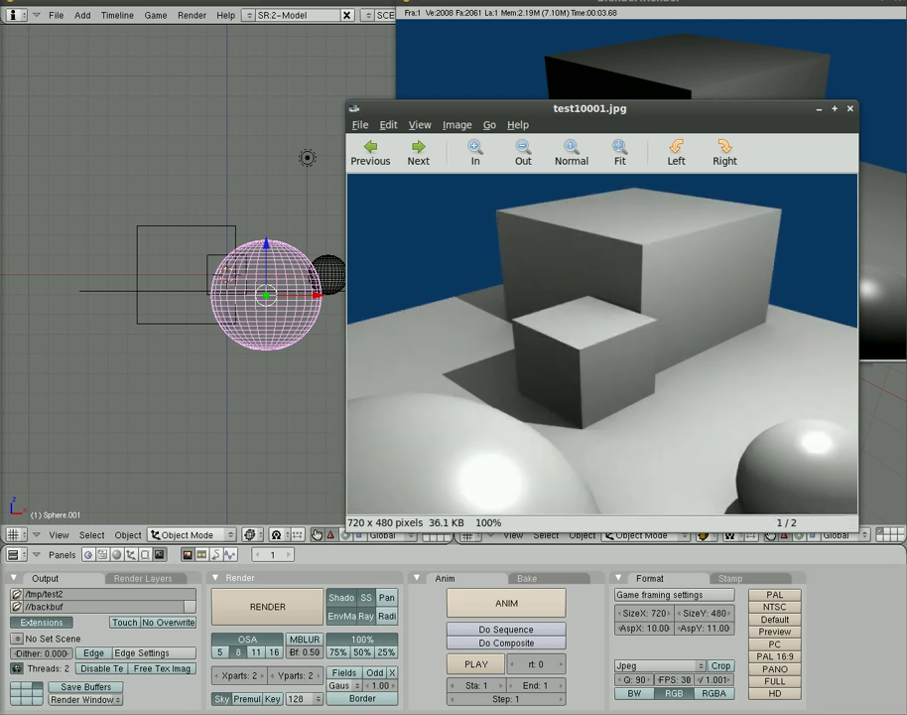
drag(608, 109, 280, 26)
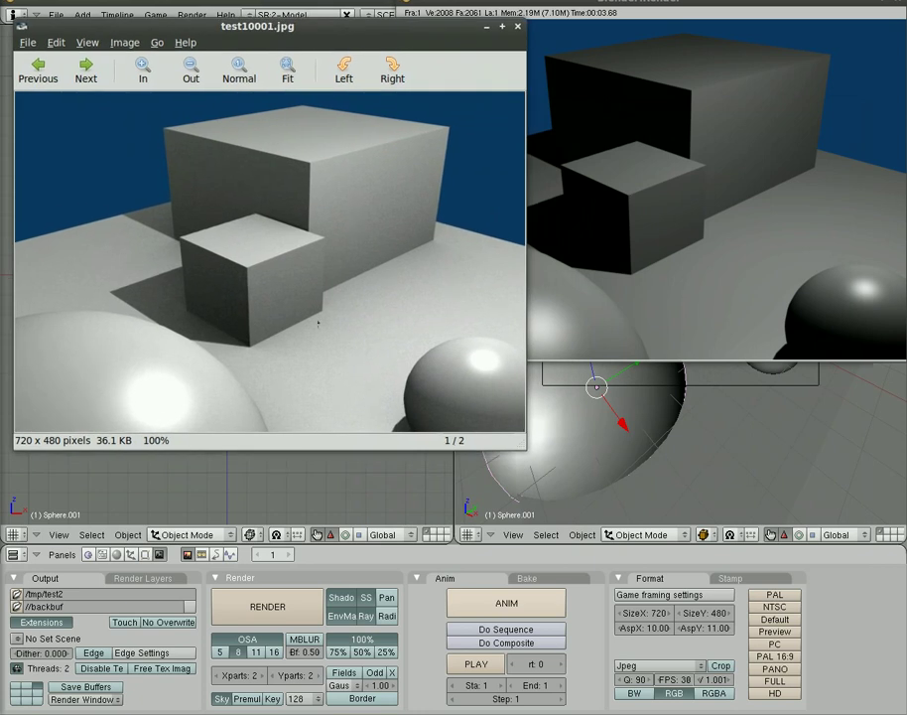